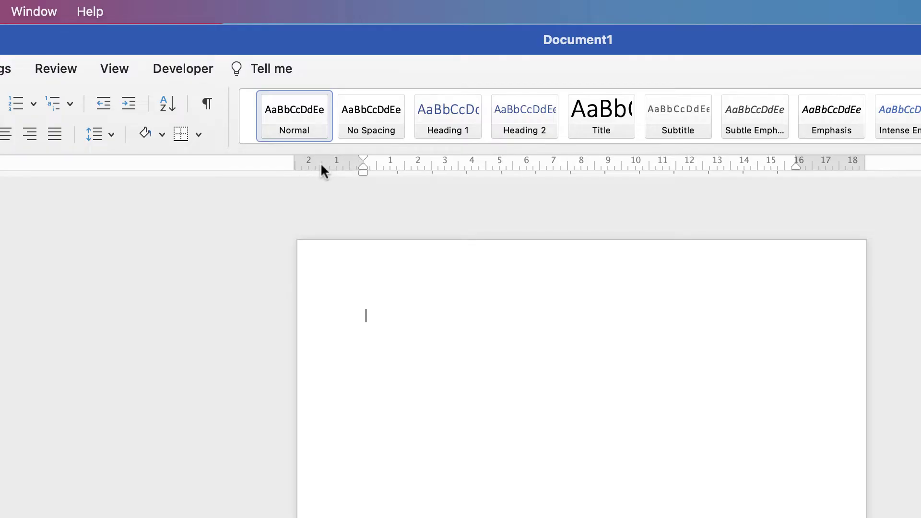
Switch to the View tab so the rulers show for the blank Document1
{"action": "left_click", "coordinate": [121, 72]}
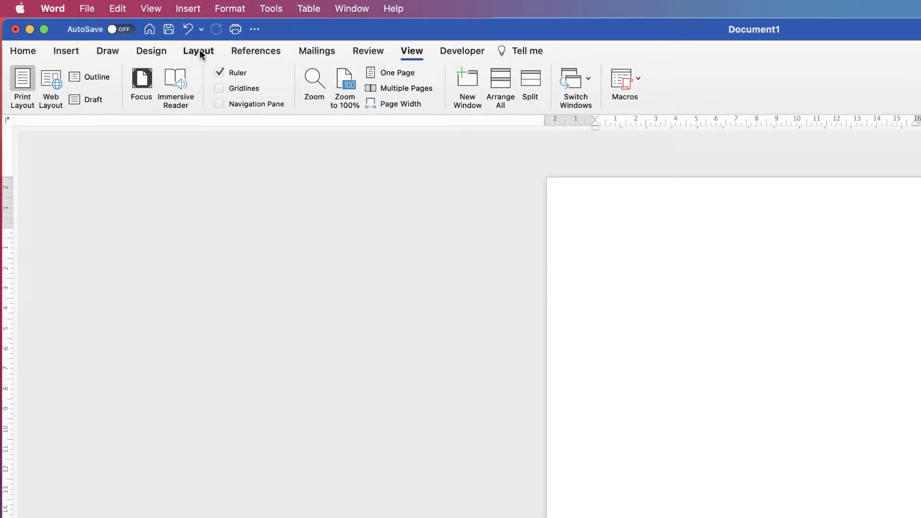
Apply the Narrow margin preset, 1.27 cm on every side
{"action": "left_click", "coordinate": [202, 51]}
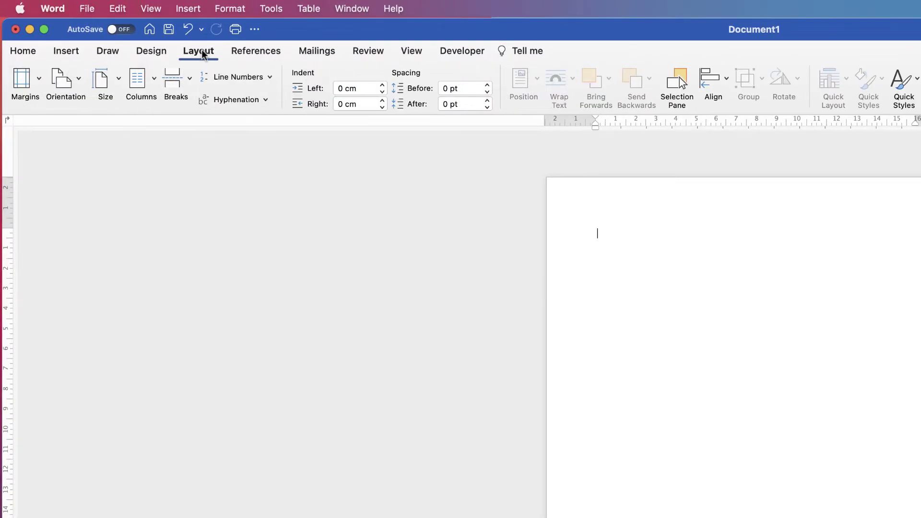
{"action": "left_click", "coordinate": [38, 80]}
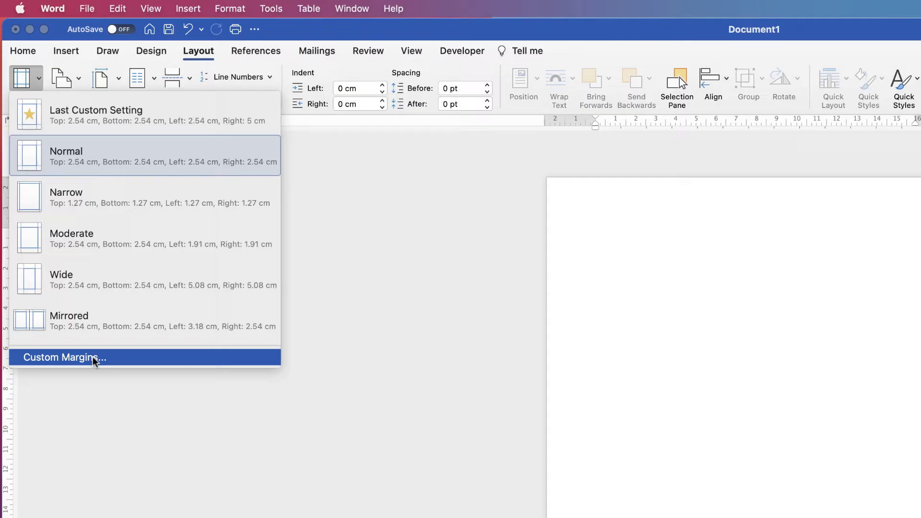
{"action": "left_click", "coordinate": [64, 198]}
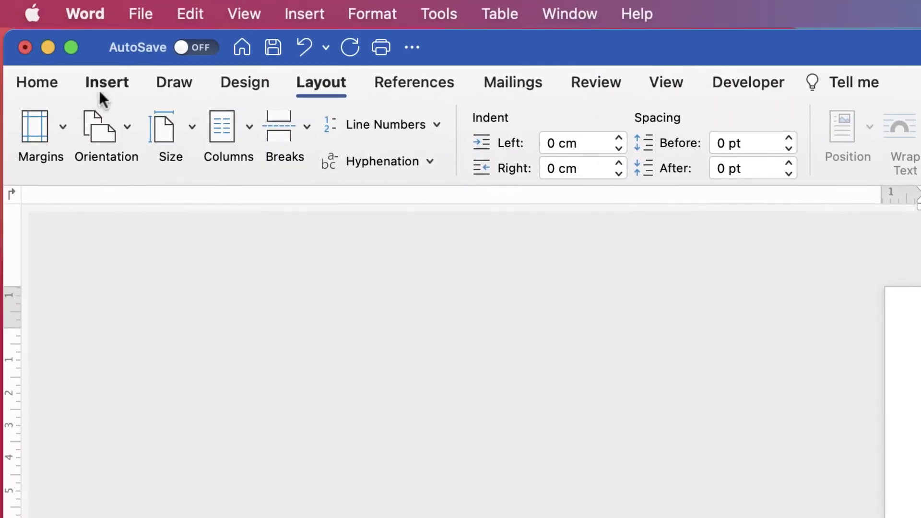
Insert a table with 1 column and 37 rows through the Insert Table dialog
{"action": "left_click", "coordinate": [98, 83]}
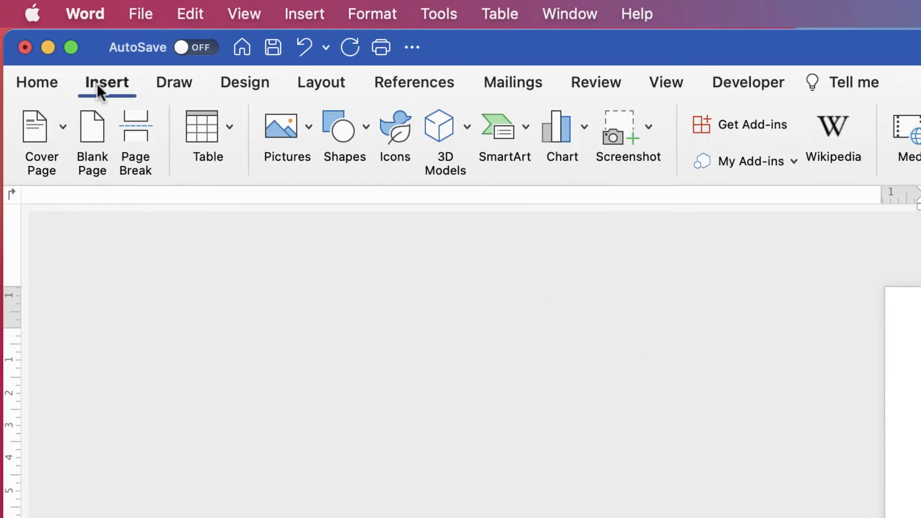
{"action": "left_click", "coordinate": [228, 128]}
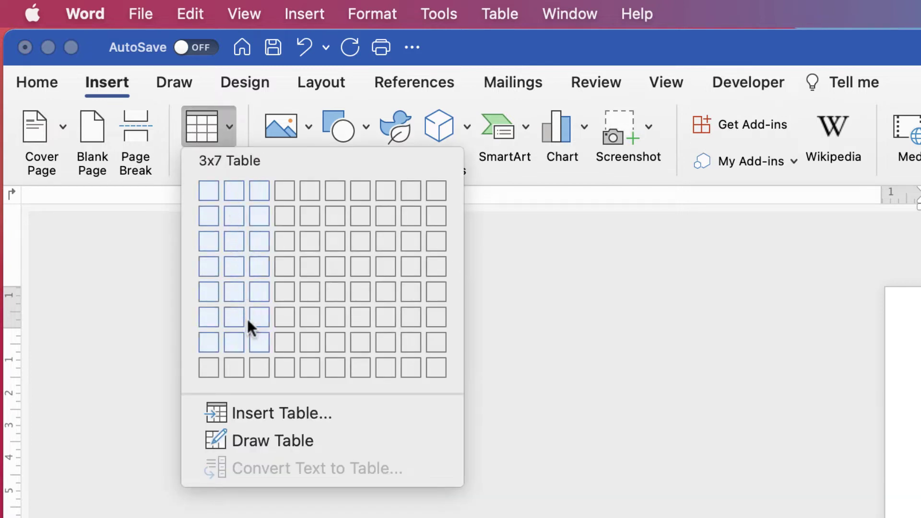
{"action": "left_click", "coordinate": [243, 414]}
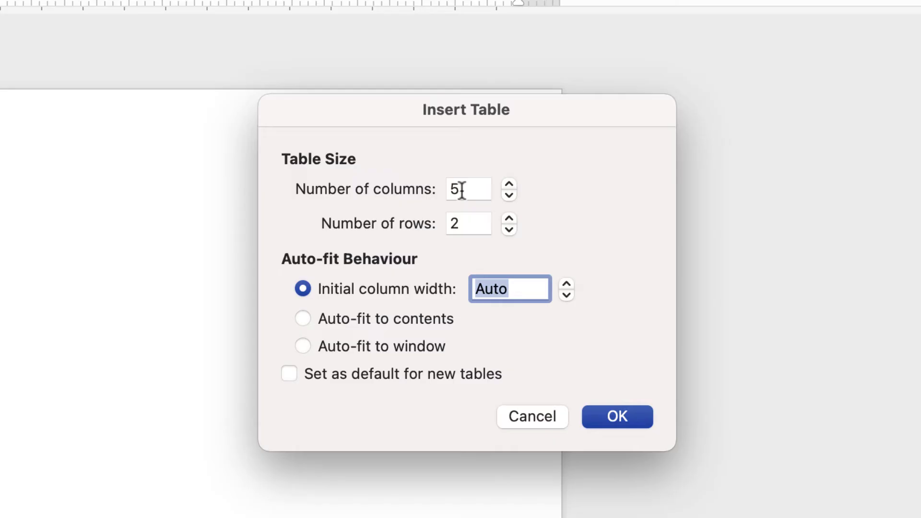
{"action": "left_click_drag", "start_coordinate": [641, 225], "coordinate": [623, 224]}
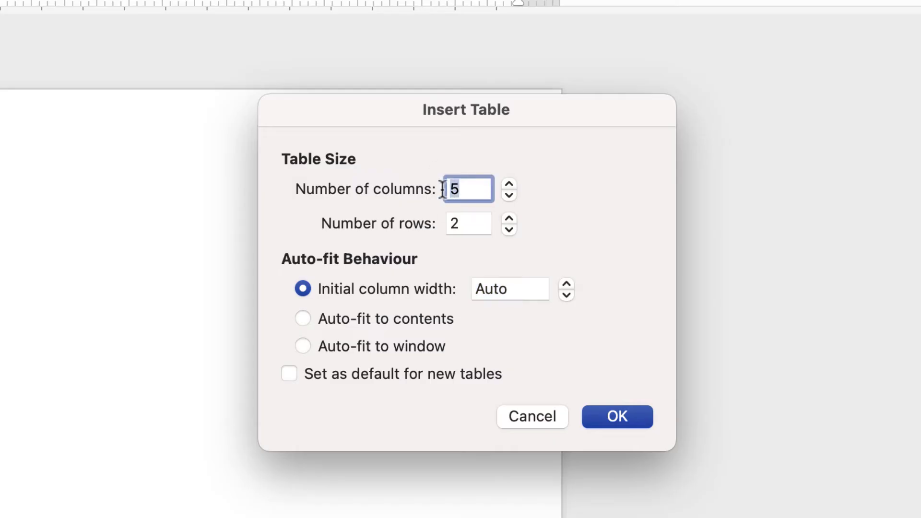
{"action": "type", "text": "1"}
{"action": "key", "text": "Tab"}
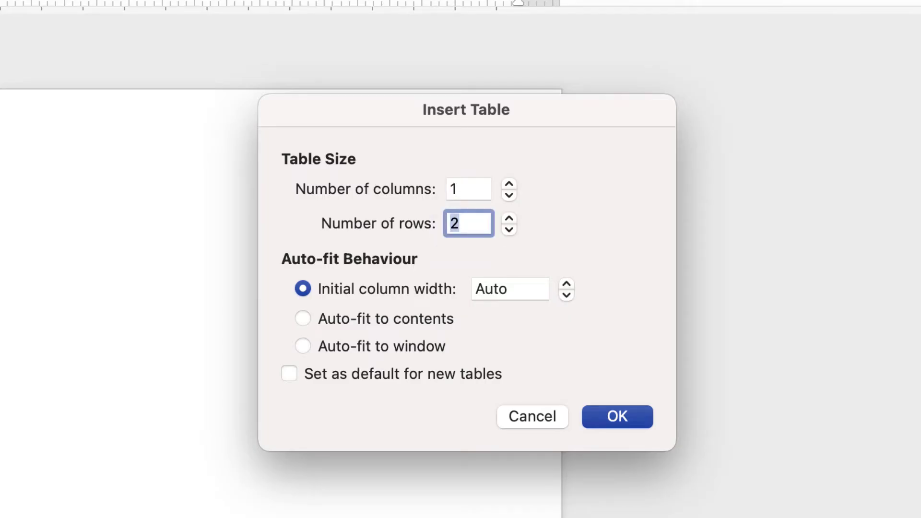
{"action": "type", "text": "37"}
{"action": "key", "text": "Return"}
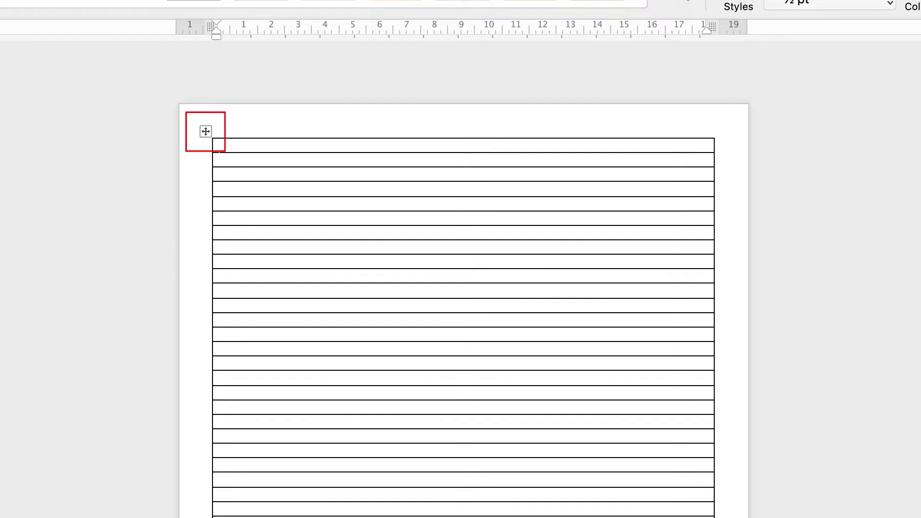
Select the whole table and set its row height to 0.71 cm
{"action": "key", "text": "super+a"}
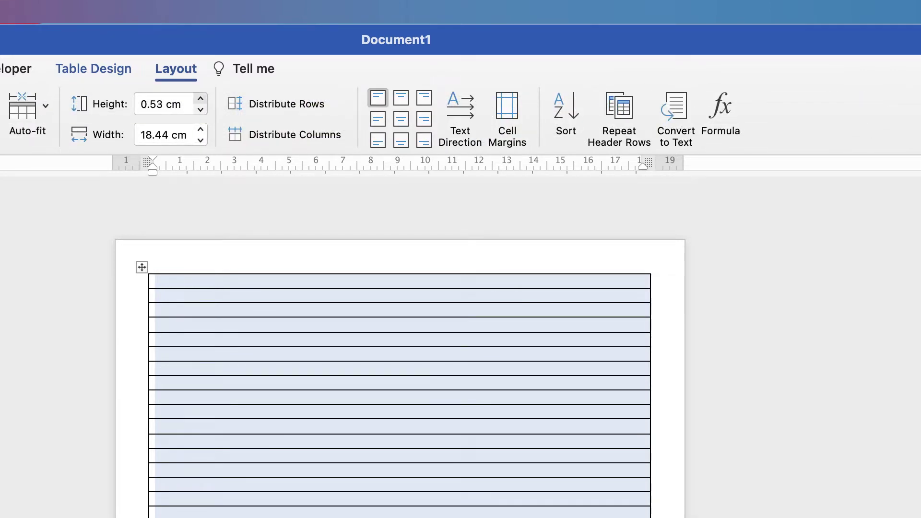
{"action": "left_click", "coordinate": [163, 104]}
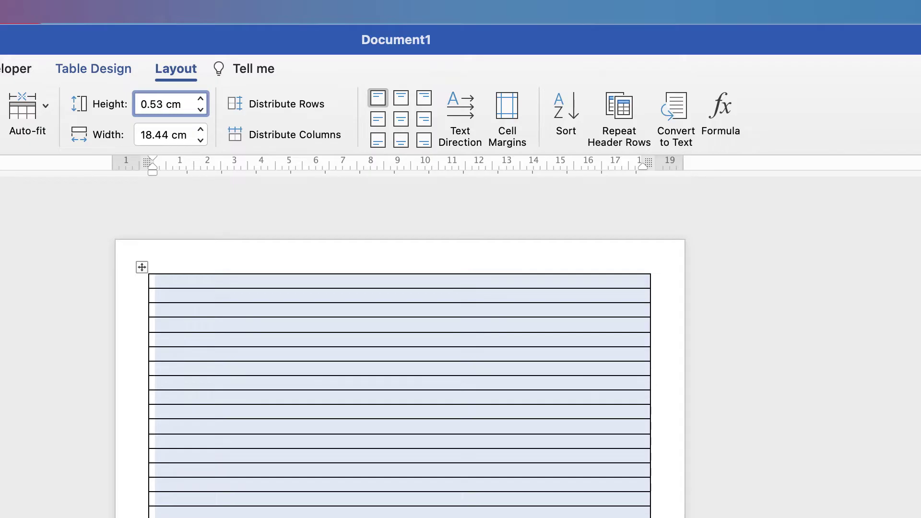
{"action": "key", "text": "BackSpace"}
{"action": "key", "text": "BackSpace"}
{"action": "type", "text": "0"}
{"action": "key", "text": "BackSpace"}
{"action": "key", "text": "BackSpace"}
{"action": "type", "text": ".71"}
{"action": "key", "text": "Return"}
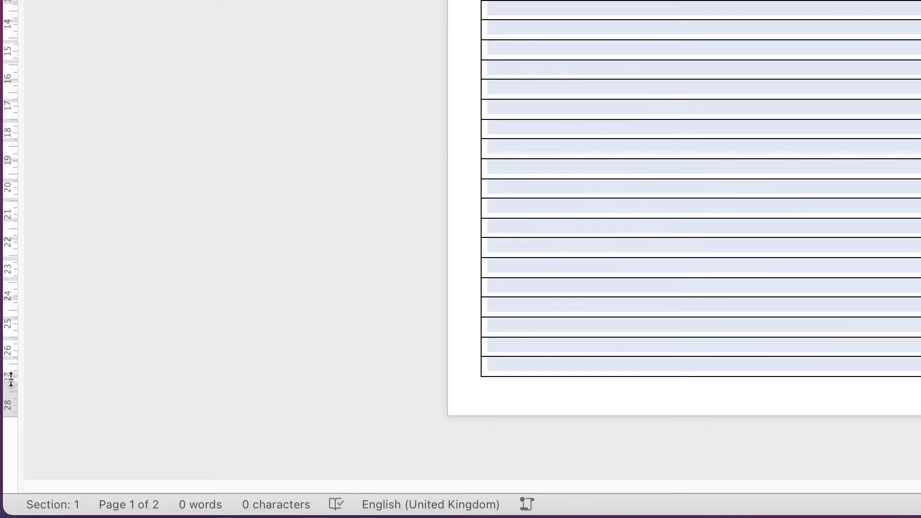
Lower the bottom margin on the vertical ruler until the table fits on page 1
{"action": "left_click_drag", "start_coordinate": [11, 379], "coordinate": [10, 385]}
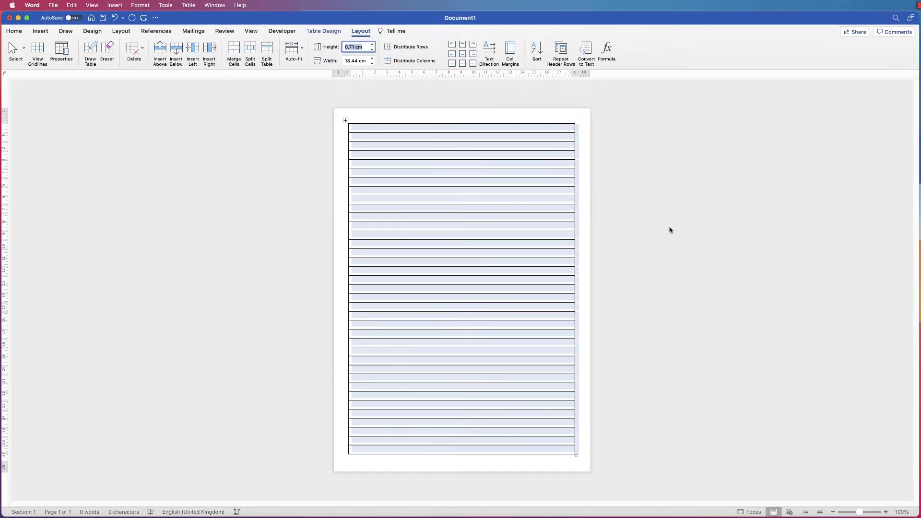
Apply All Borders to the table with the White, Background 1, Darker 25% pen colour
{"action": "left_click", "coordinate": [671, 185]}
{"action": "left_click", "coordinate": [585, 205]}
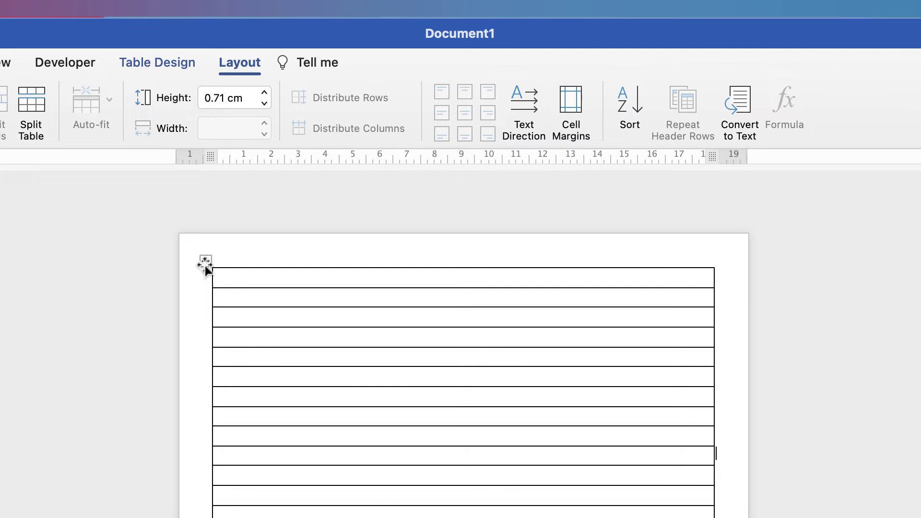
{"action": "left_click", "coordinate": [205, 264]}
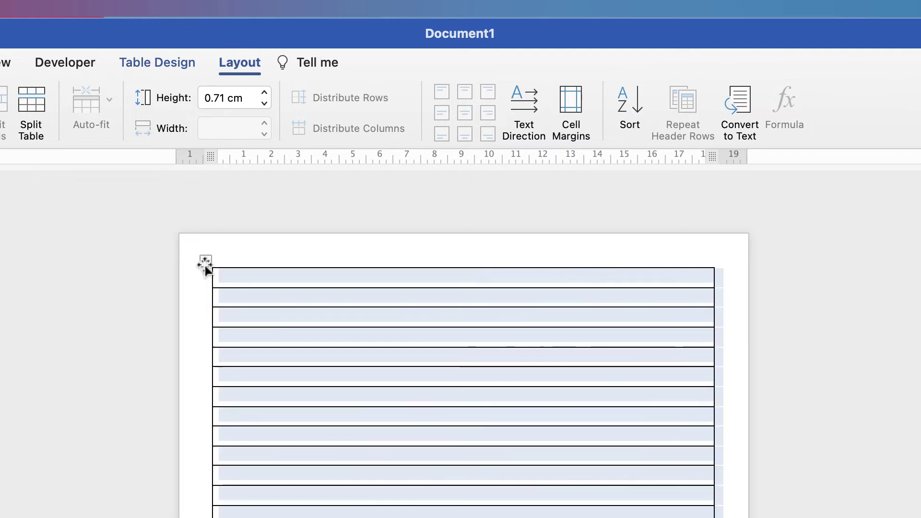
{"action": "left_click", "coordinate": [173, 66]}
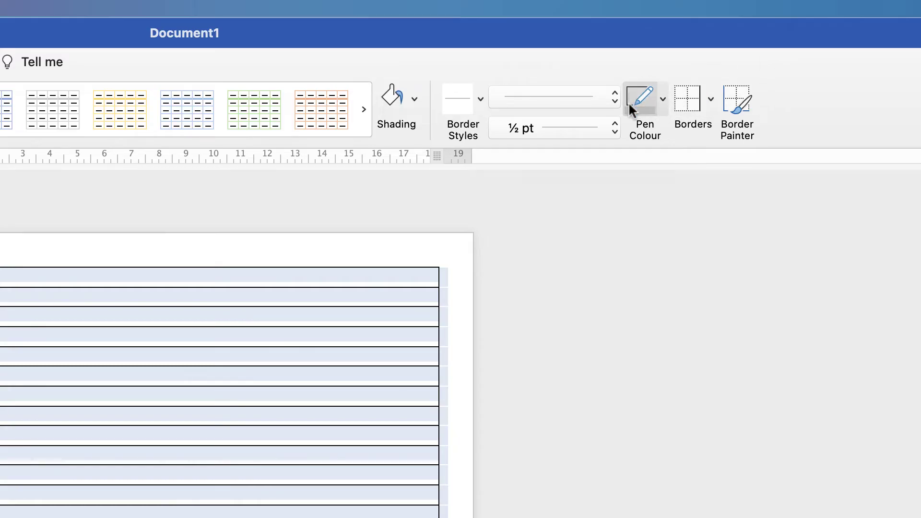
{"action": "left_click", "coordinate": [661, 101]}
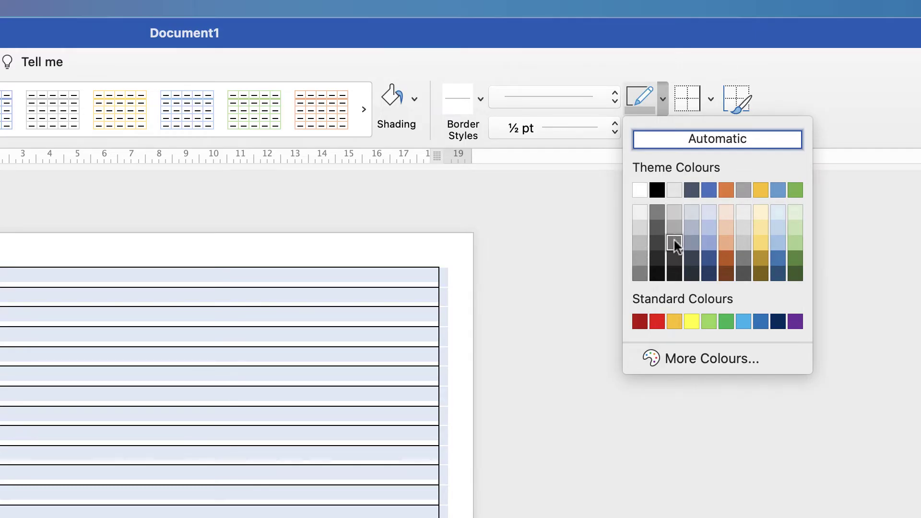
{"action": "left_click", "coordinate": [640, 243]}
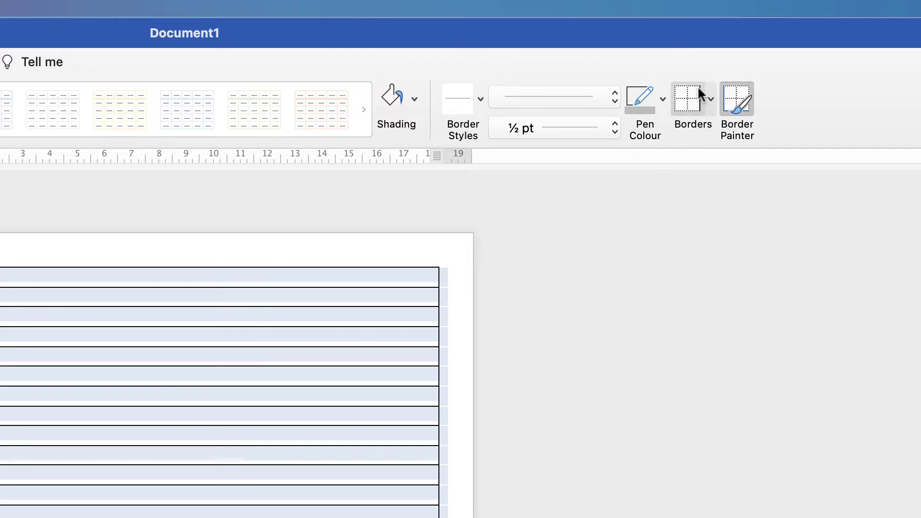
{"action": "left_click", "coordinate": [711, 99]}
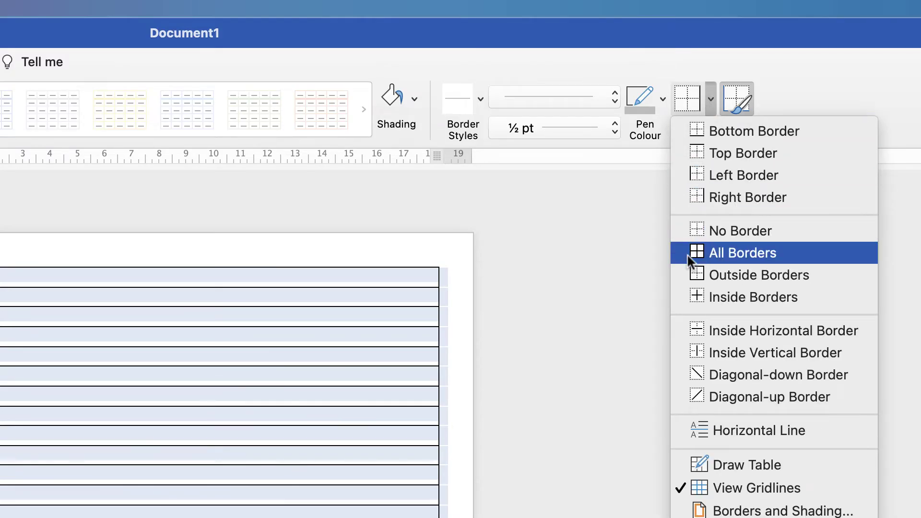
{"action": "left_click", "coordinate": [708, 254]}
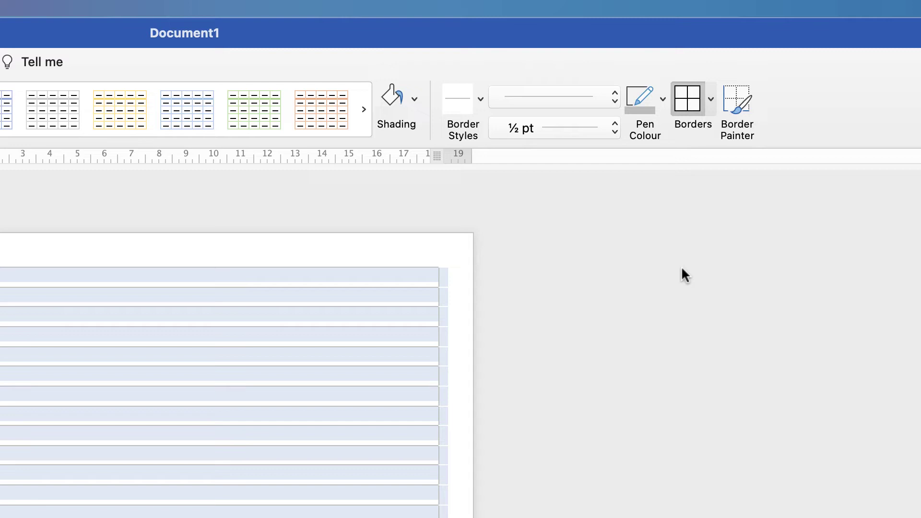
{"action": "left_click", "coordinate": [457, 368]}
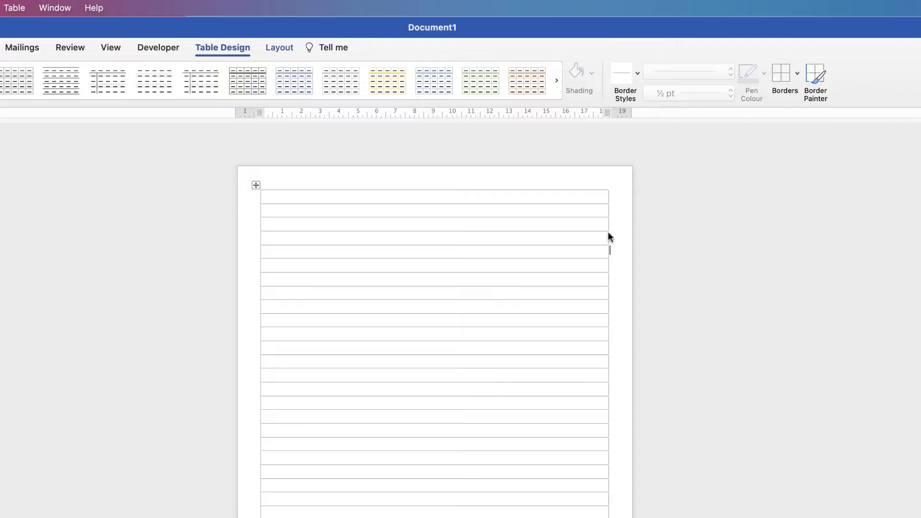
Turn off the table's Left Border and Right Border, keeping only the horizontal rules
{"action": "left_click", "coordinate": [257, 187]}
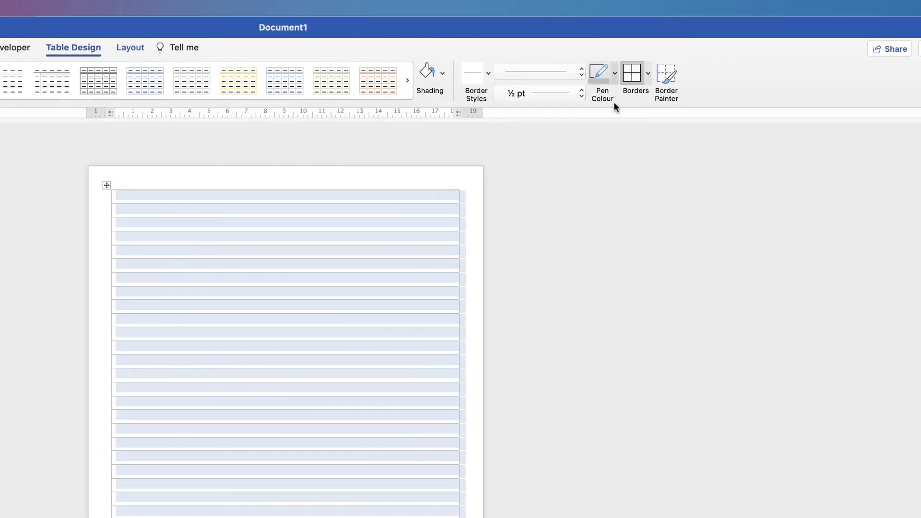
{"action": "left_click", "coordinate": [647, 74]}
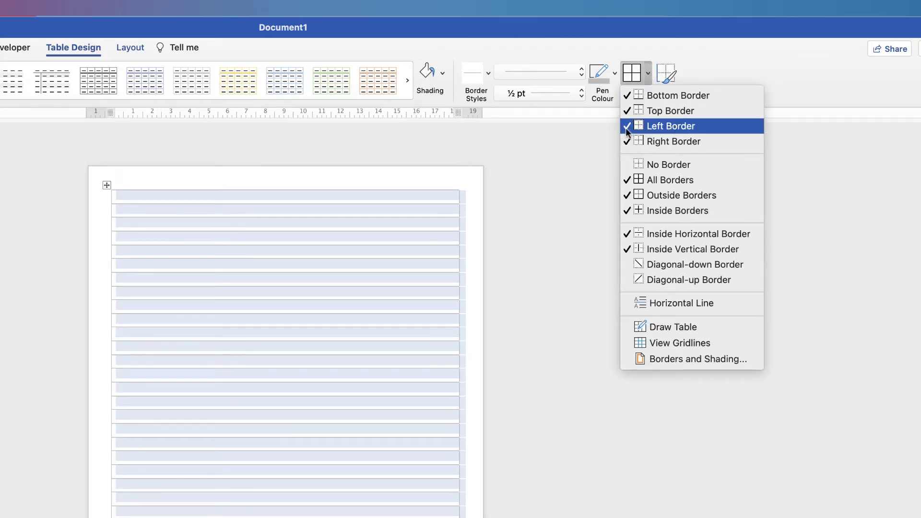
{"action": "left_click", "coordinate": [625, 128]}
{"action": "left_click", "coordinate": [647, 75]}
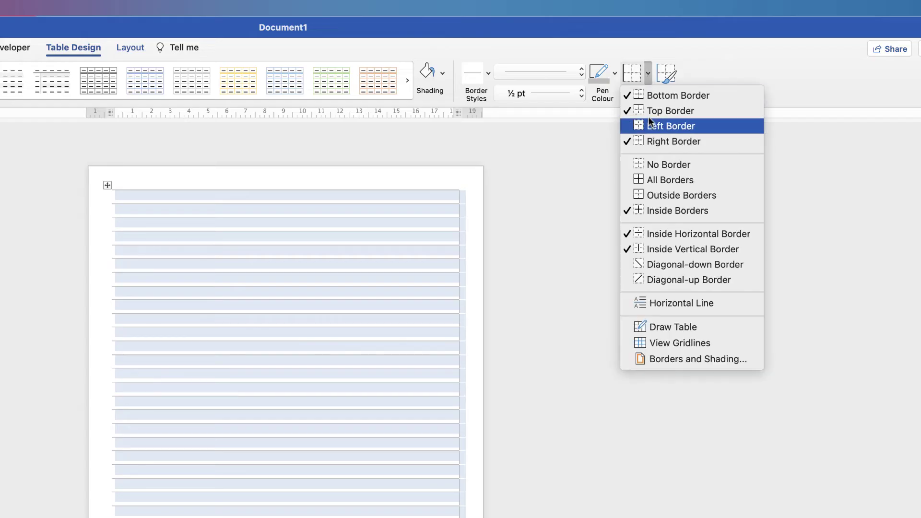
{"action": "left_click", "coordinate": [647, 140]}
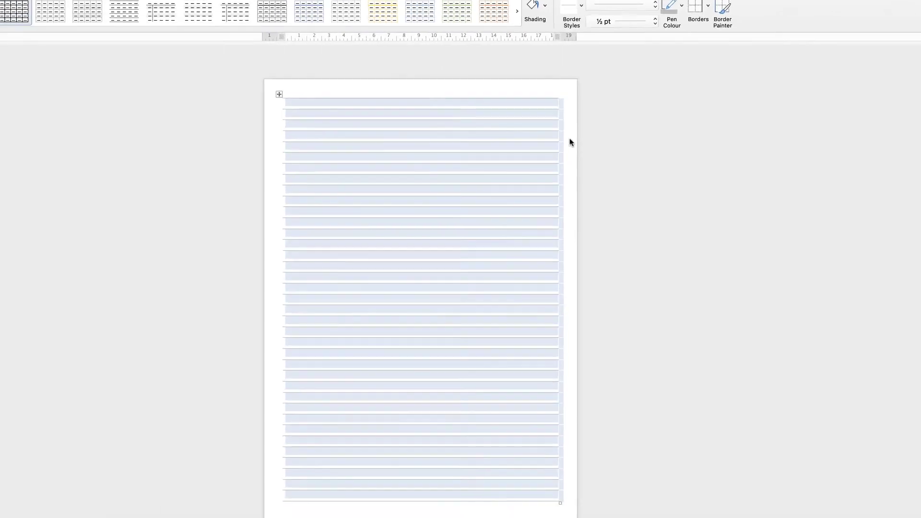
{"action": "left_click", "coordinate": [484, 242]}
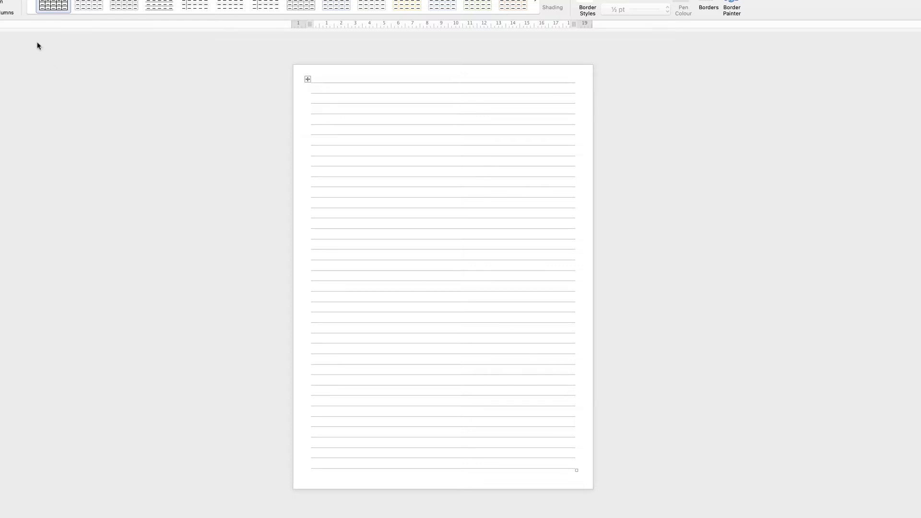
{"action": "key", "text": "super+End"}
{"action": "key", "text": "super+Return"}
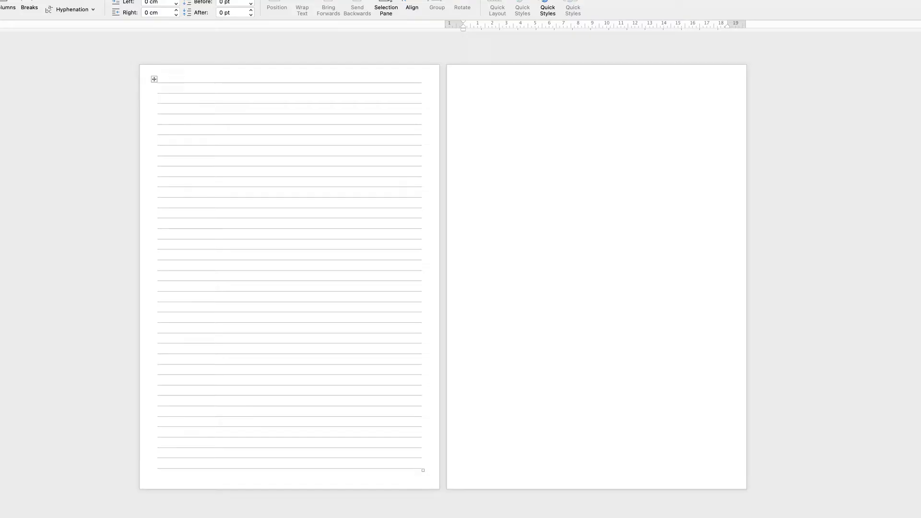
{"action": "left_click", "coordinate": [154, 79]}
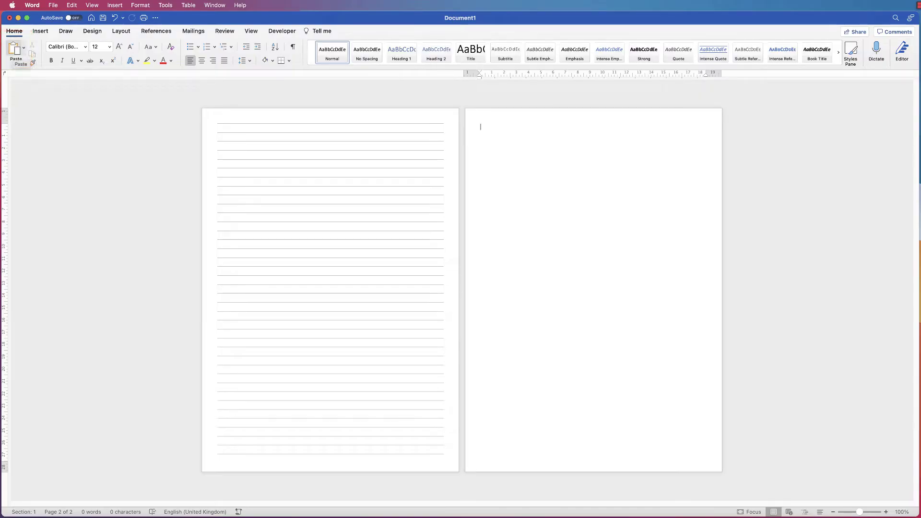
{"action": "left_click", "coordinate": [14, 49]}
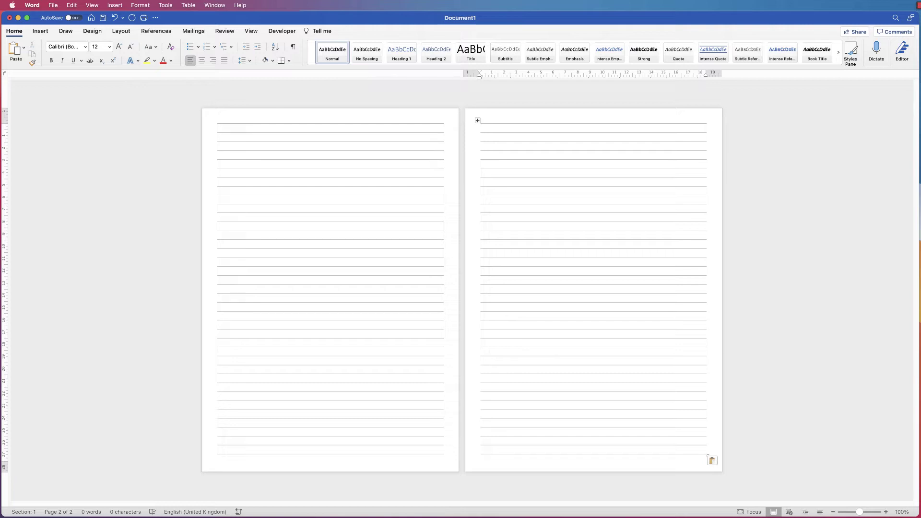
{"action": "left_click", "coordinate": [477, 121]}
{"action": "key", "text": "BackSpace"}
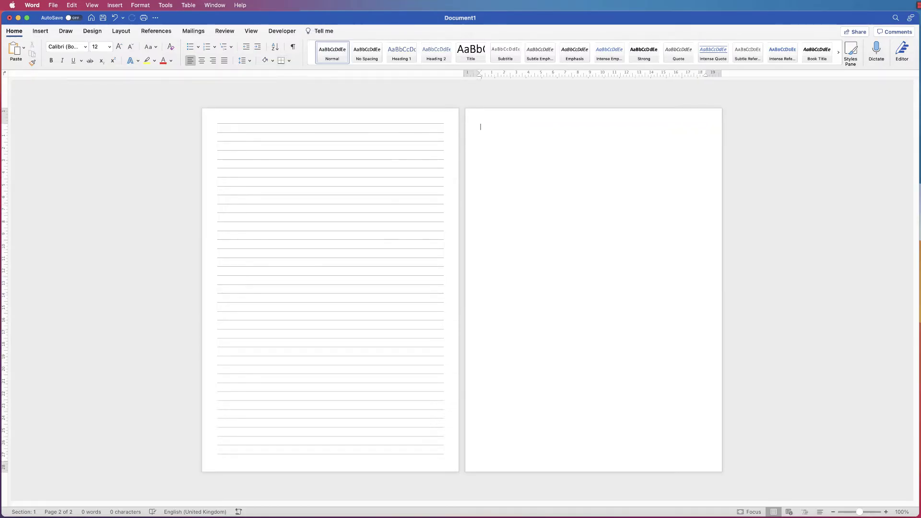
{"action": "key", "text": "BackSpace"}
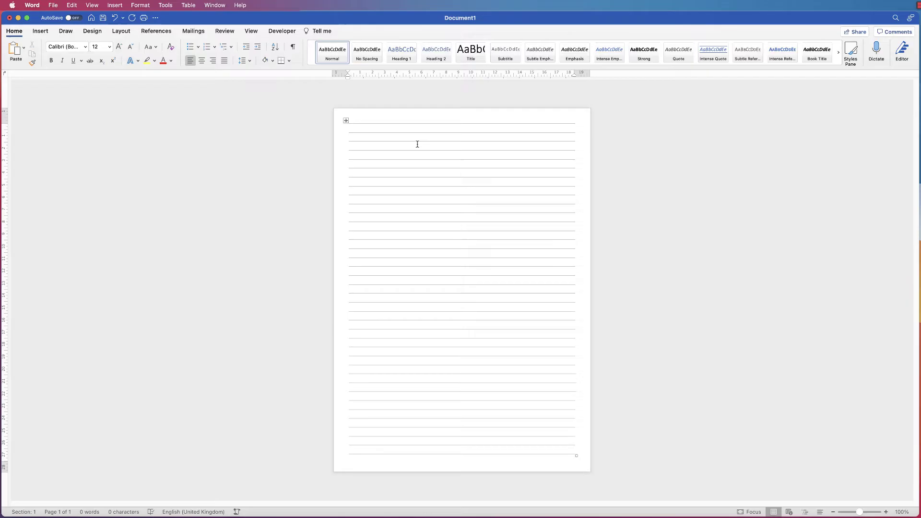
Select the lined table and cut it to the clipboard, leaving the page empty
{"action": "left_click", "coordinate": [346, 122]}
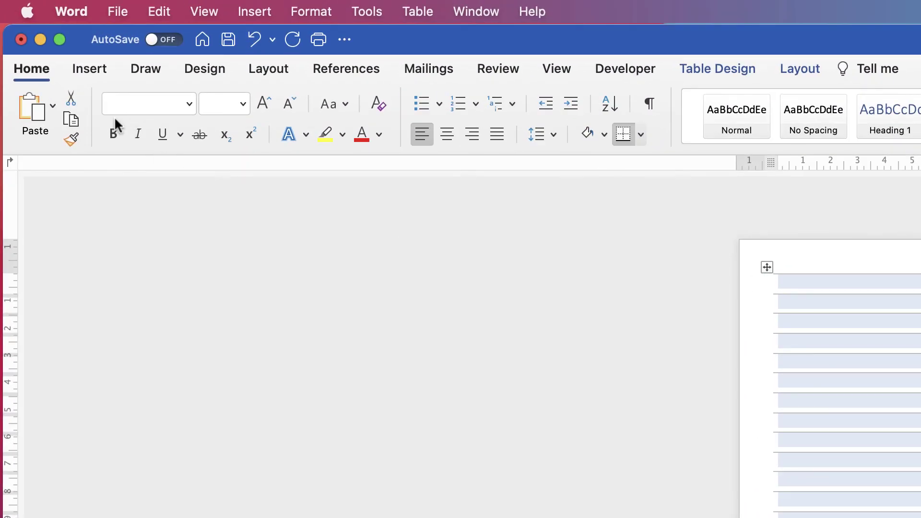
{"action": "left_click", "coordinate": [71, 120]}
{"action": "left_click", "coordinate": [854, 396]}
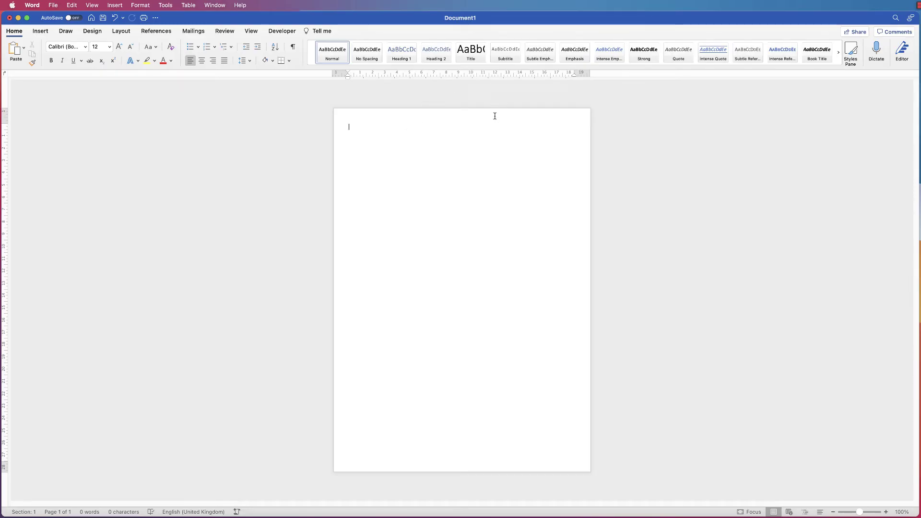
Open the header and footer, trial-pasting the table into each and undoing both pastes
{"action": "double_click", "coordinate": [494, 114]}
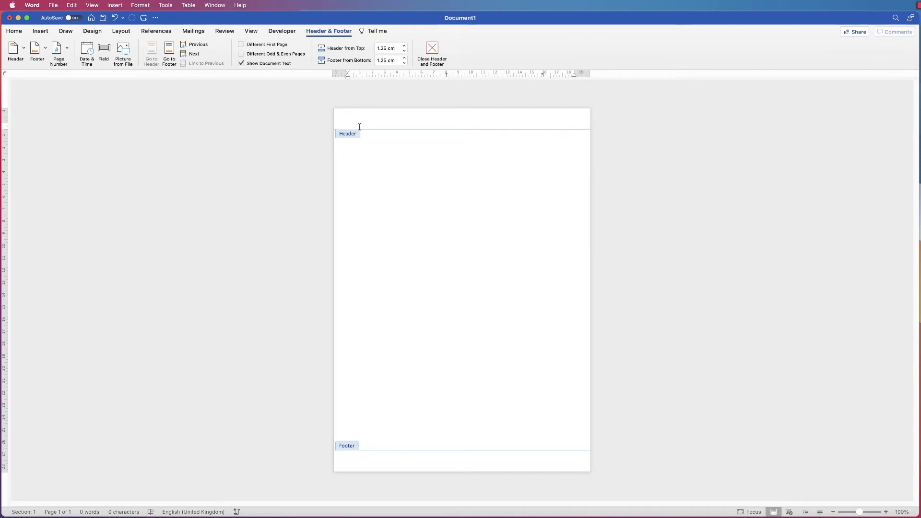
{"action": "key", "text": "super+v"}
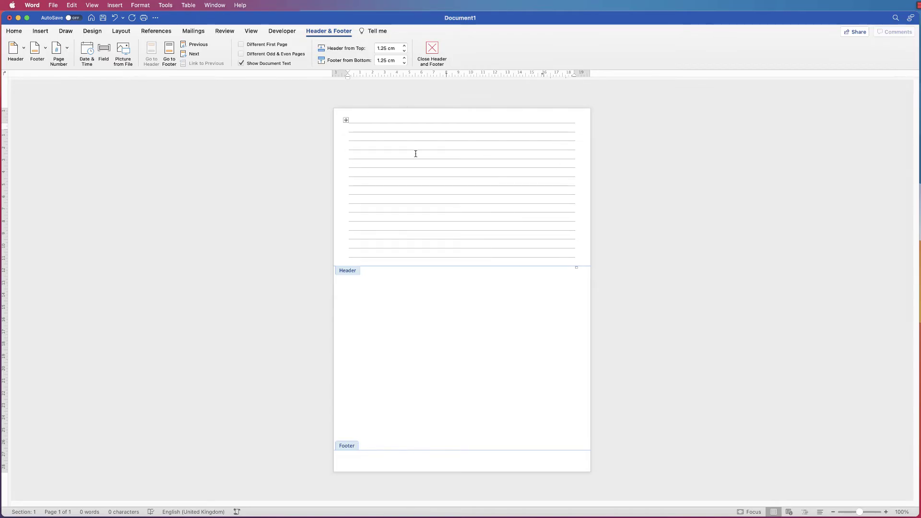
{"action": "key", "text": "super+z"}
{"action": "left_click", "coordinate": [372, 458]}
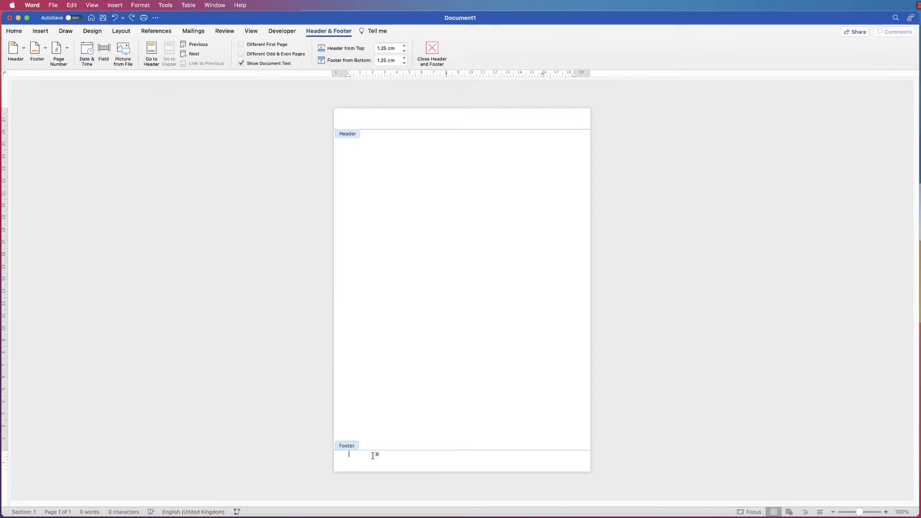
{"action": "key", "text": "super+v"}
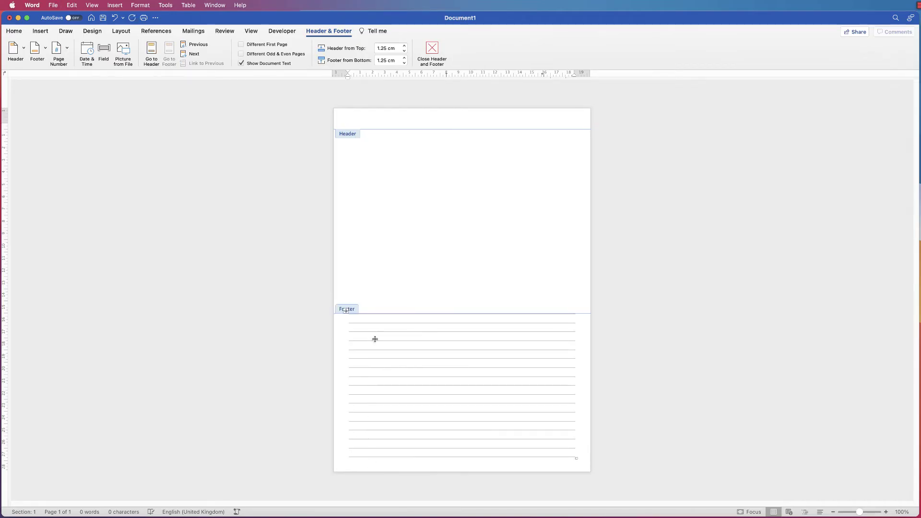
{"action": "key", "text": "super+z"}
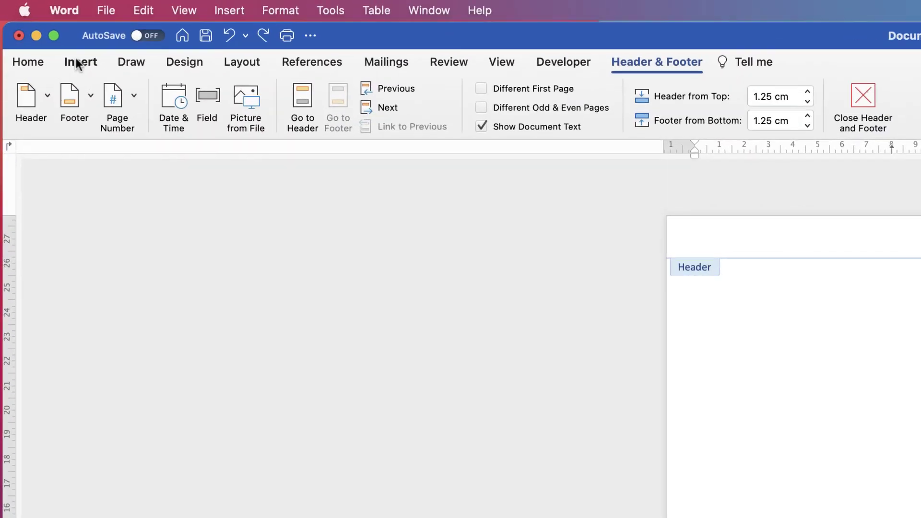
Draw a horizontal text box in the header covering the page, about 28.91 × 20.12 cm
{"action": "left_click", "coordinate": [40, 32]}
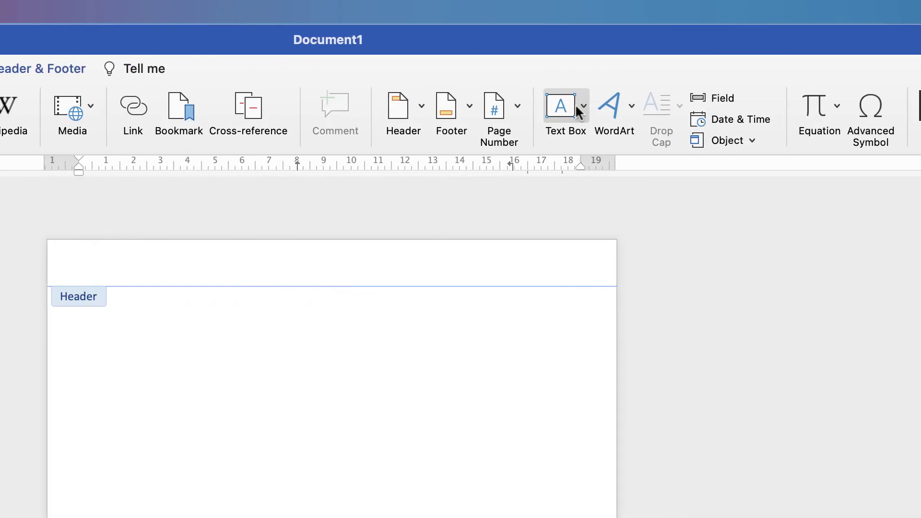
{"action": "left_click", "coordinate": [584, 108]}
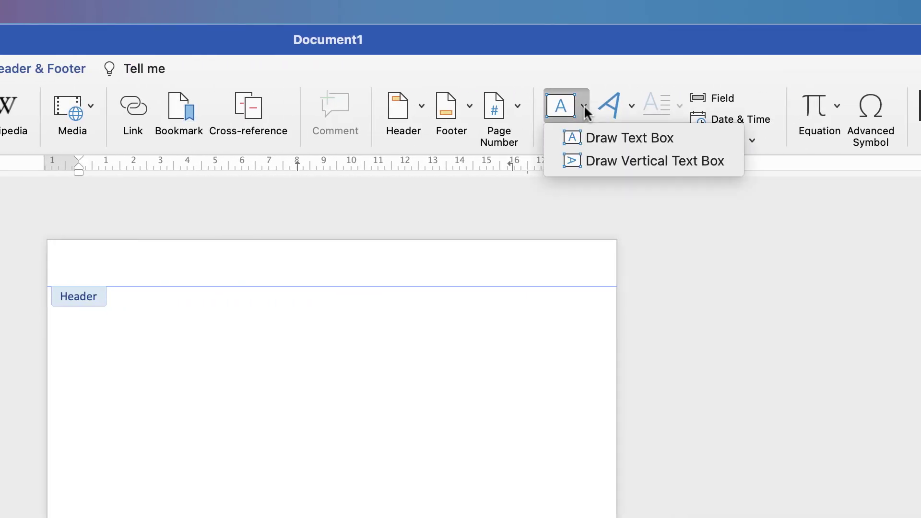
{"action": "left_click", "coordinate": [602, 145]}
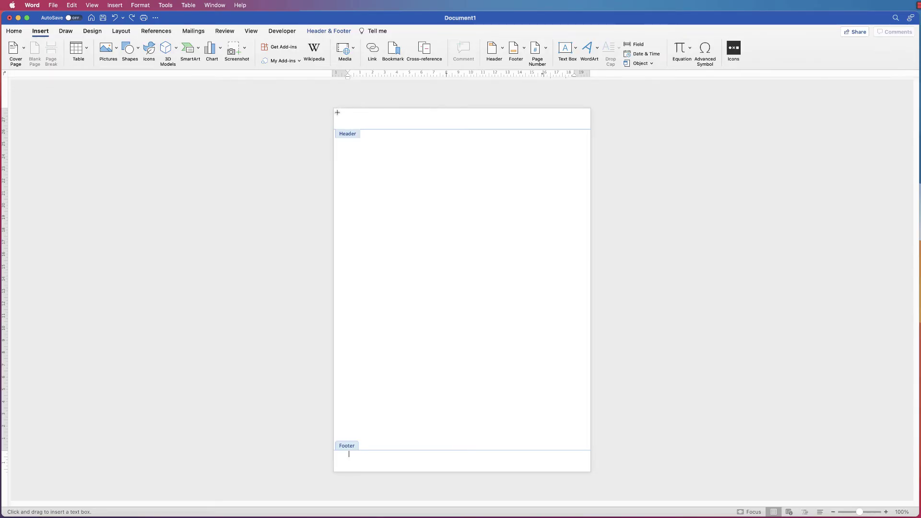
{"action": "left_click_drag", "start_coordinate": [338, 113], "coordinate": [585, 466]}
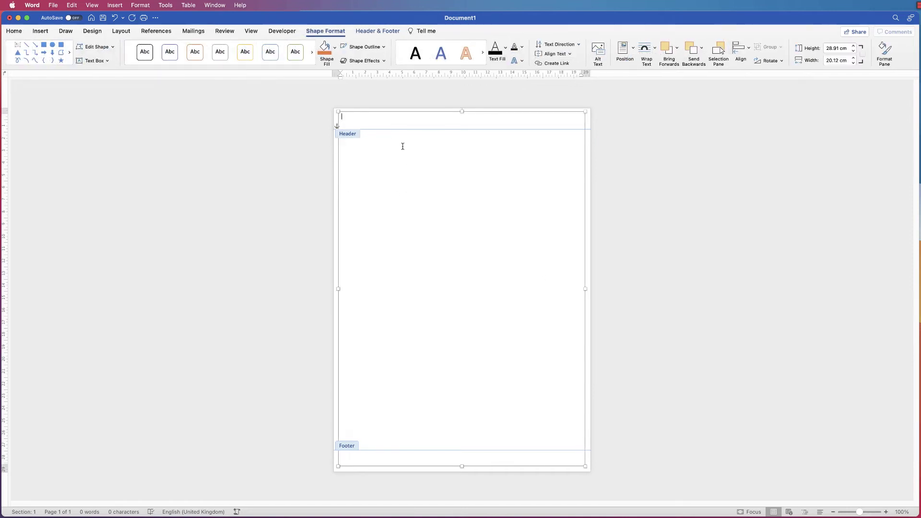
{"action": "left_click", "coordinate": [15, 31]}
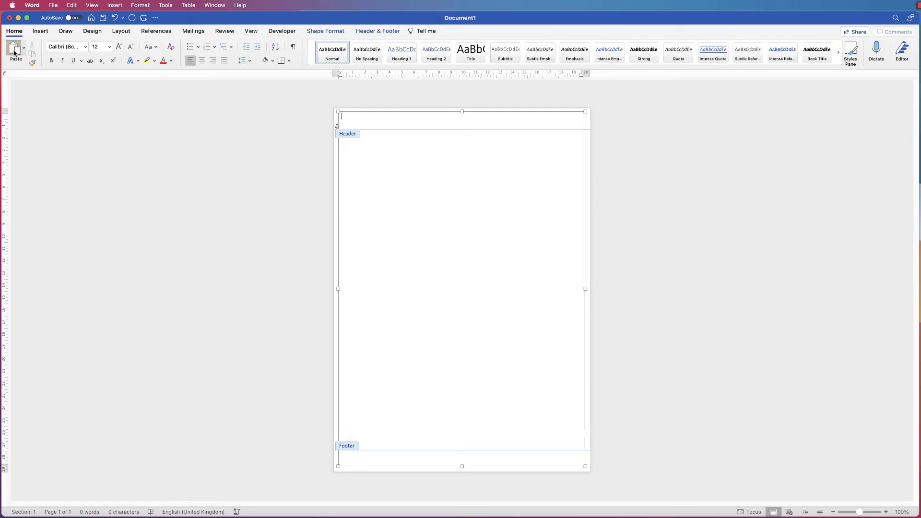
Paste the grey ruled-line table into the full-page header text box
{"action": "left_click", "coordinate": [14, 52]}
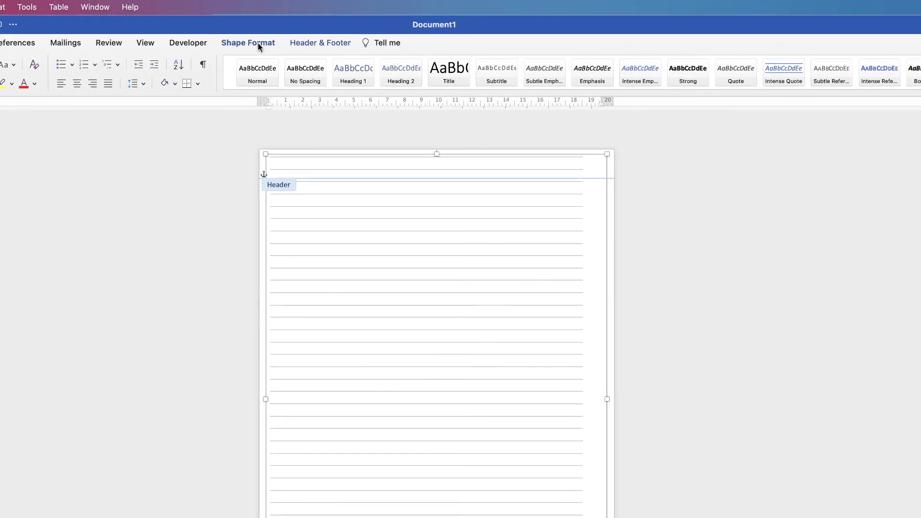
Align the lined header text box to the horizontal centre of the page
{"action": "left_click", "coordinate": [257, 43]}
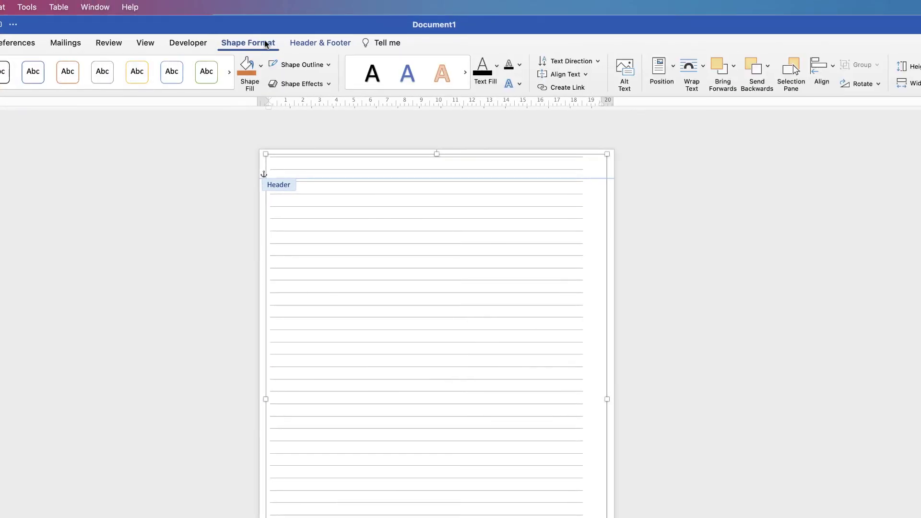
{"action": "left_click", "coordinate": [833, 70]}
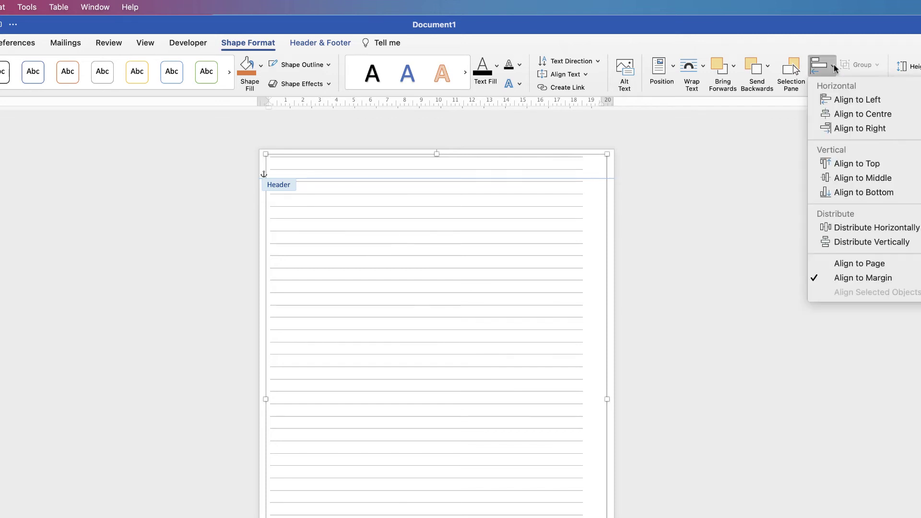
{"action": "left_click", "coordinate": [840, 115]}
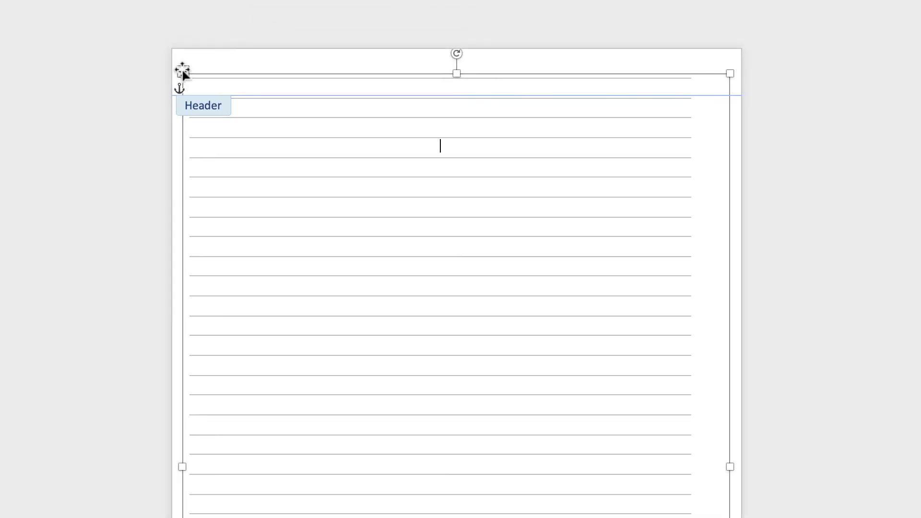
Select the whole ruled-line table and centre-align it within the text box
{"action": "left_click", "coordinate": [183, 72]}
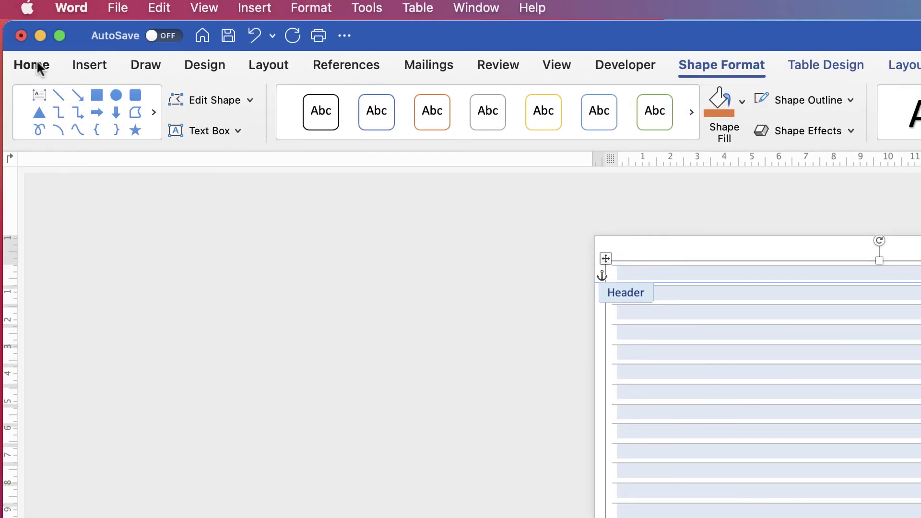
{"action": "left_click", "coordinate": [38, 66]}
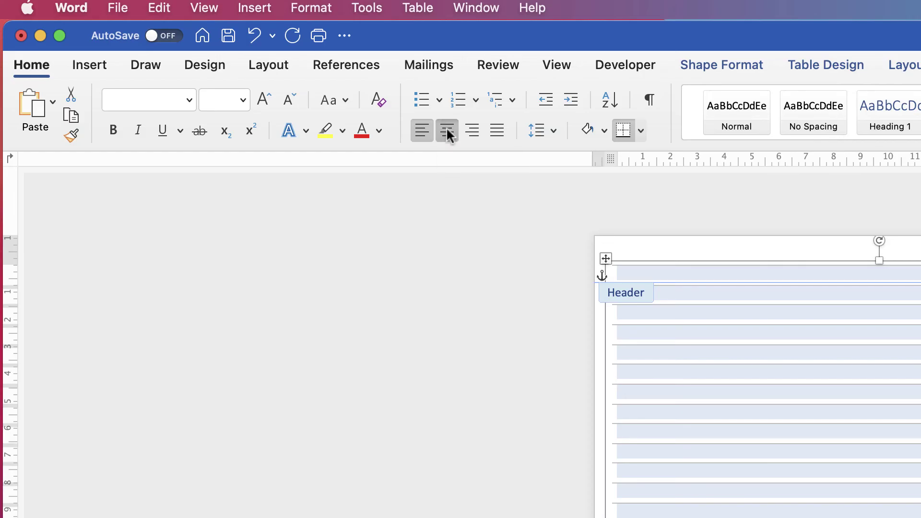
{"action": "left_click", "coordinate": [446, 135]}
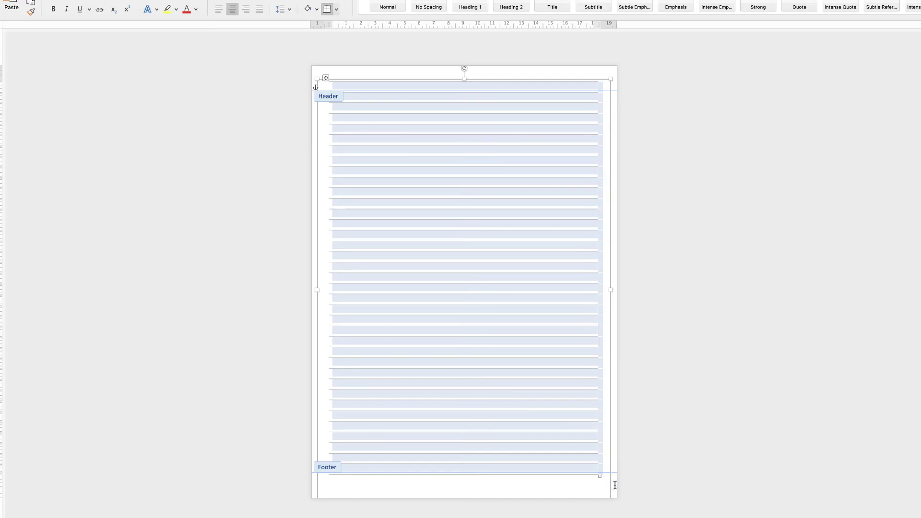
{"action": "left_click", "coordinate": [614, 485]}
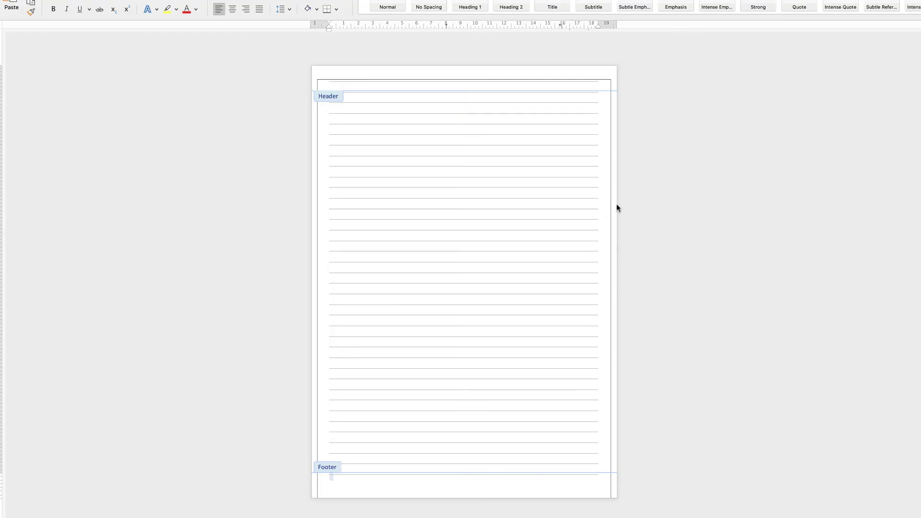
{"action": "left_click", "coordinate": [610, 407]}
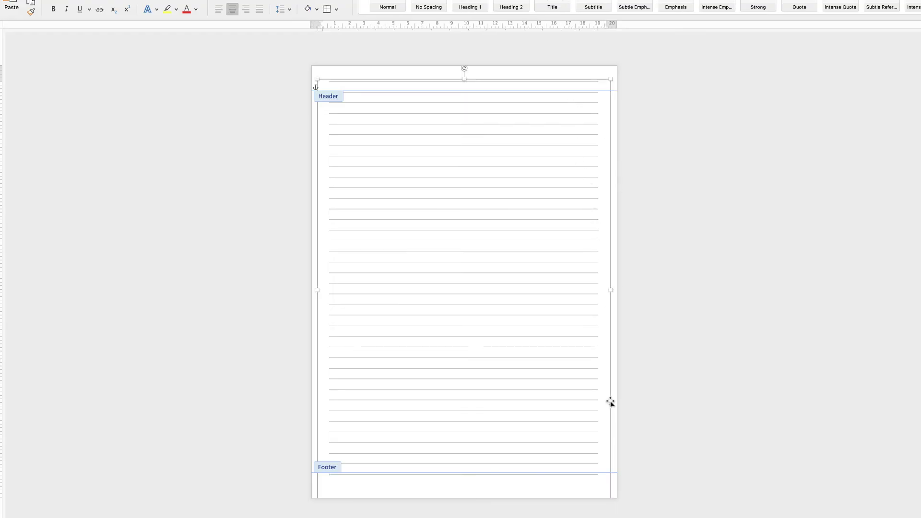
{"action": "double_click", "coordinate": [613, 452]}
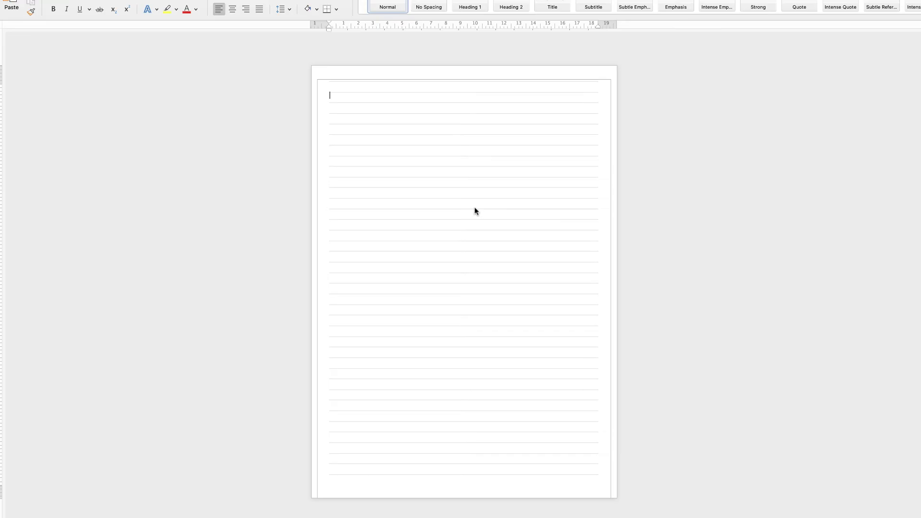
{"action": "double_click", "coordinate": [614, 490]}
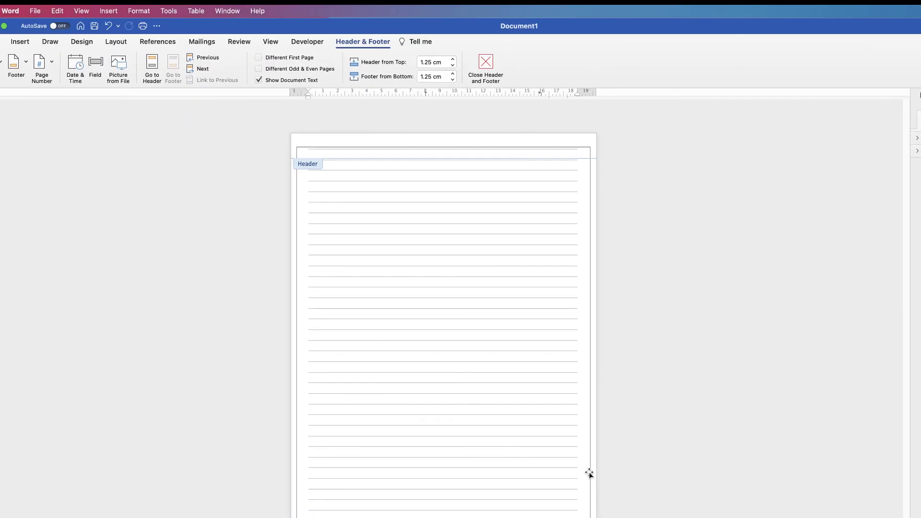
Set the header text box's shape outline to No Outline
{"action": "left_click", "coordinate": [589, 473]}
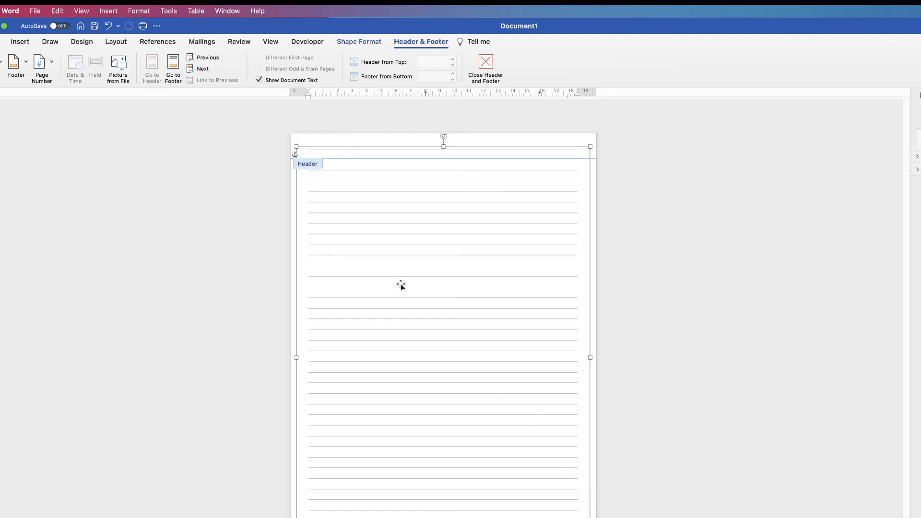
{"action": "left_click", "coordinate": [359, 43]}
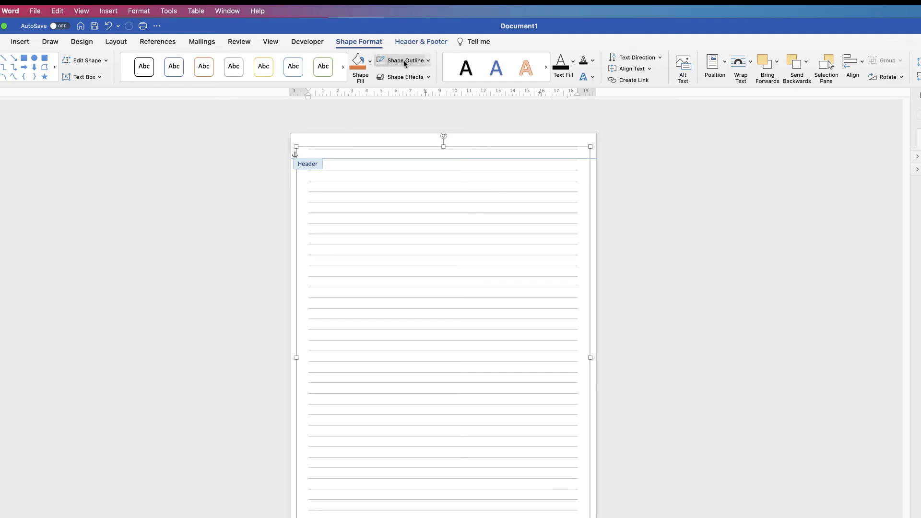
{"action": "left_click", "coordinate": [428, 61]}
{"action": "left_click", "coordinate": [426, 78]}
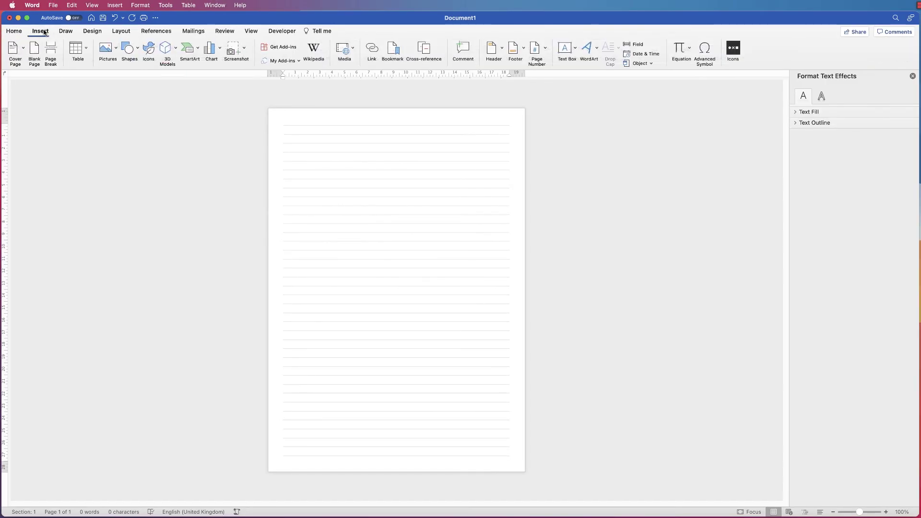
Insert three page breaks for four lined pages, then zoom out to view them all
{"action": "left_click", "coordinate": [60, 50]}
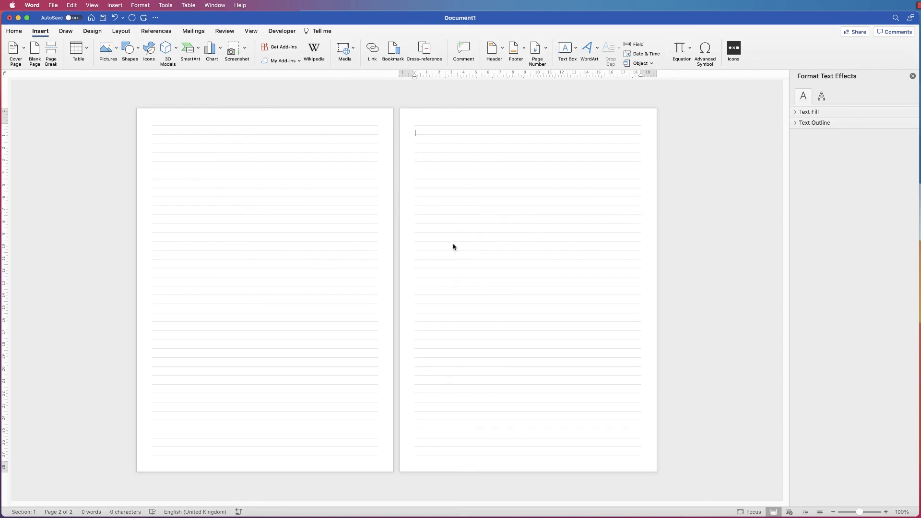
{"action": "left_click", "coordinate": [52, 50]}
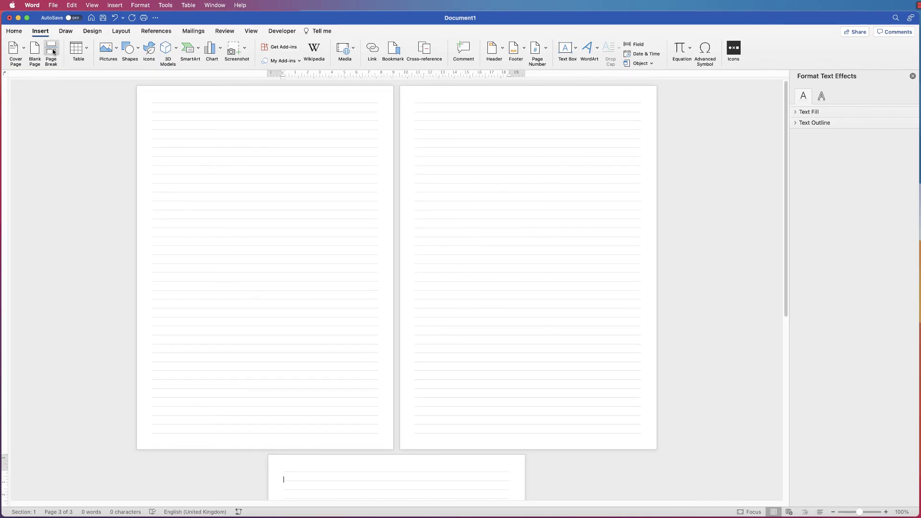
{"action": "left_click", "coordinate": [52, 50]}
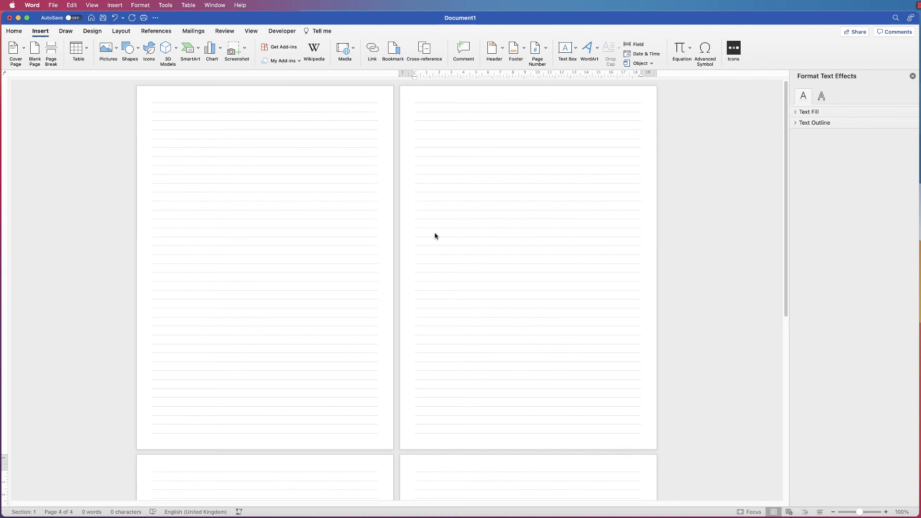
{"action": "left_click_drag", "start_coordinate": [859, 512], "coordinate": [851, 512]}
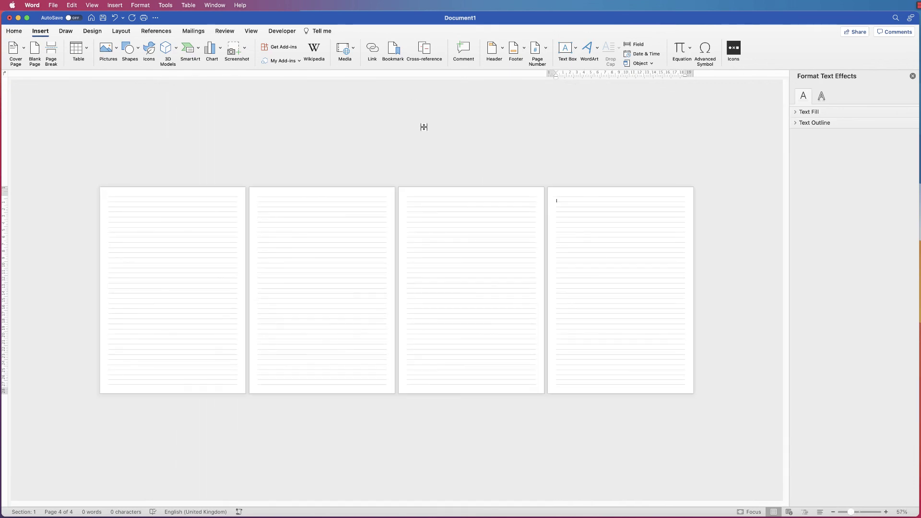